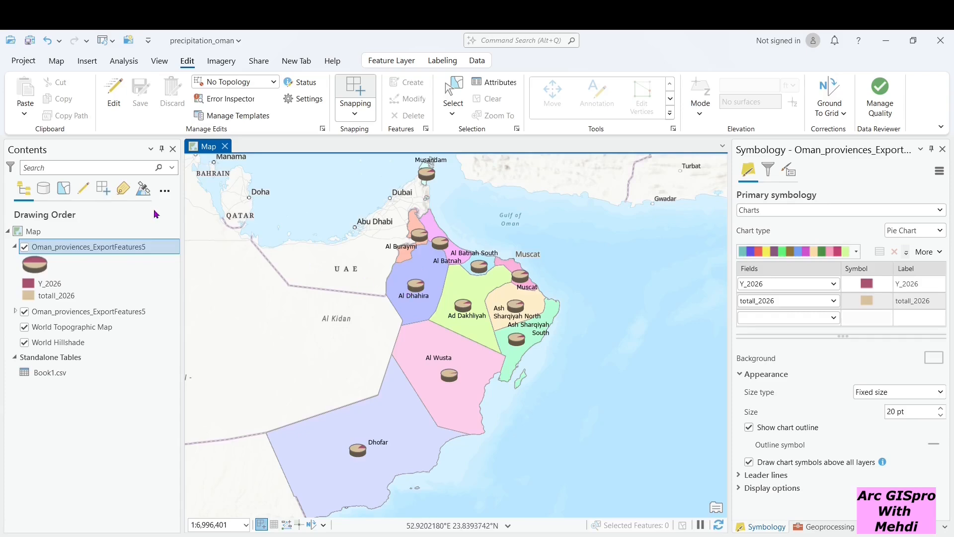
- Open the attribute table of the pie-chart Oman_proviences_ExportFeatures5 layer and highlight the totall_2026 column
right_click(115, 249)
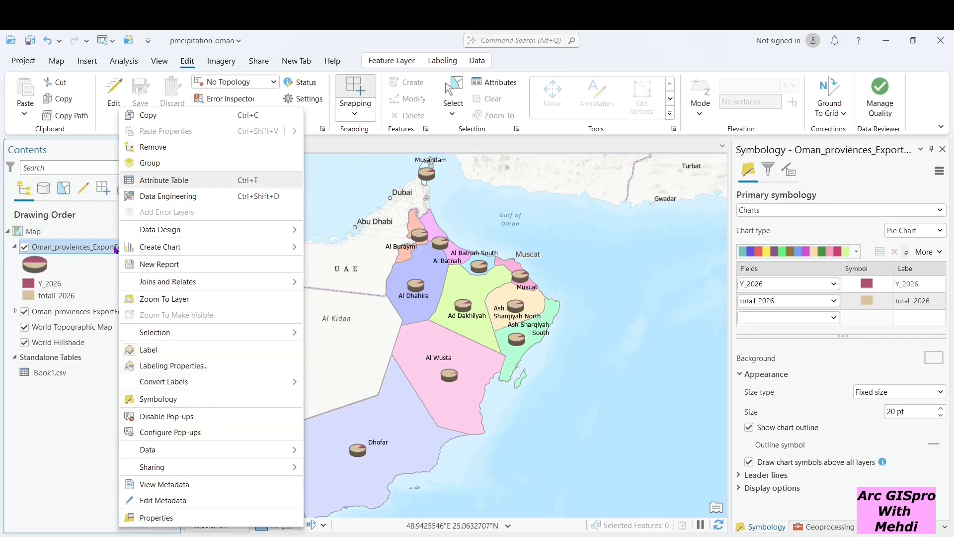
click(161, 183)
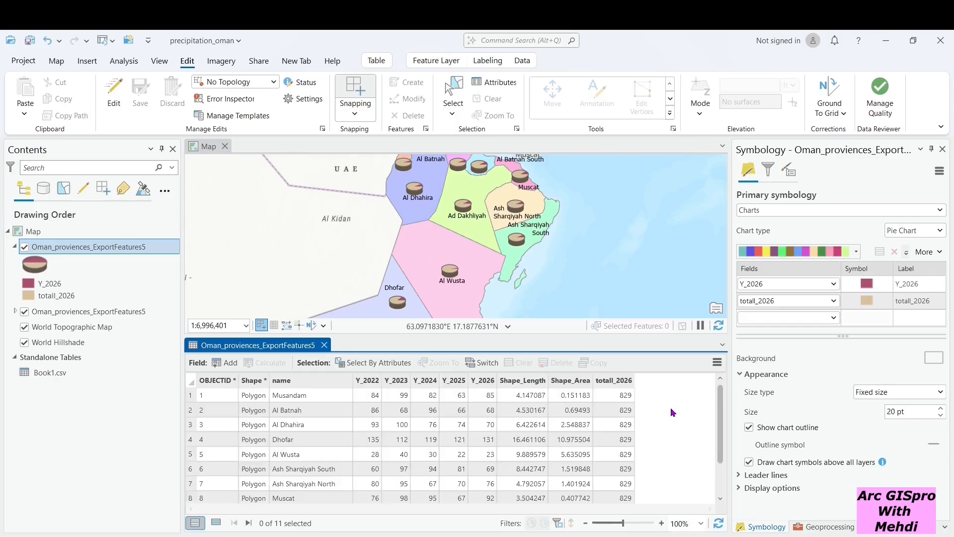
click(621, 381)
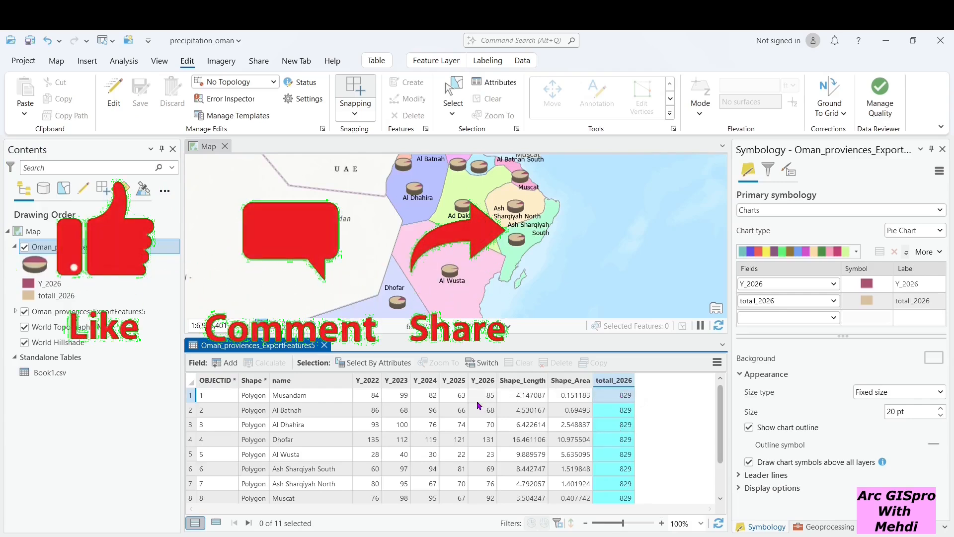
- Run Summary Statistics on the province table to sum the Y_2026 field, with no case field
right_click(487, 379)
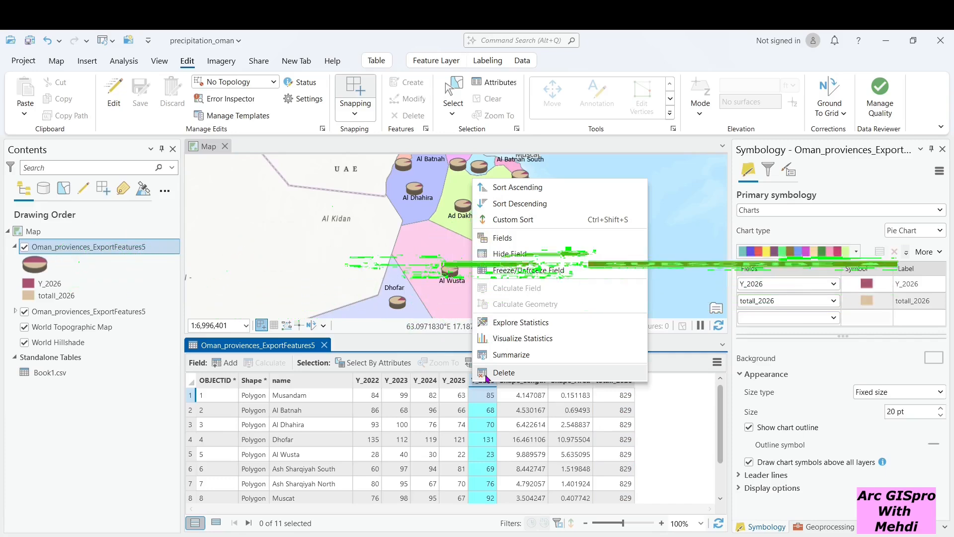
click(514, 354)
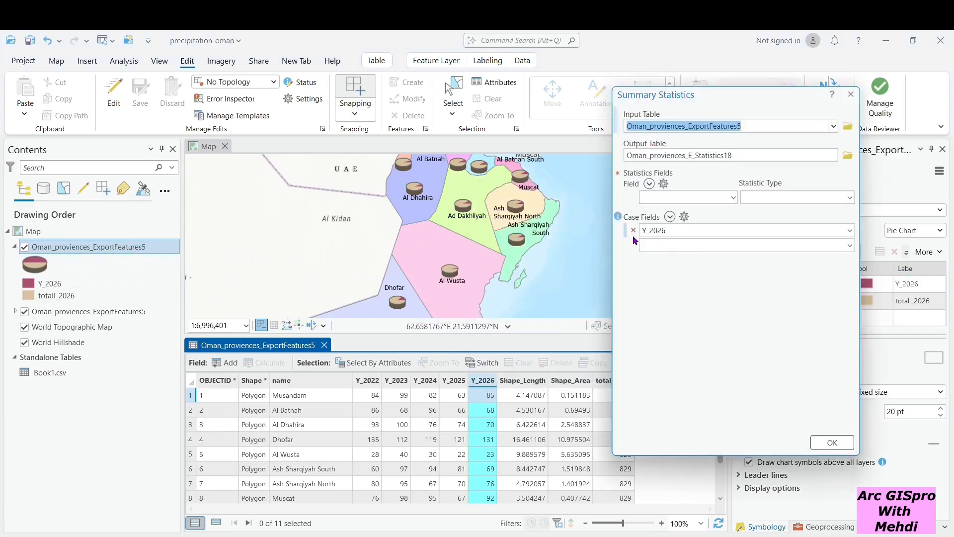
click(634, 231)
click(733, 197)
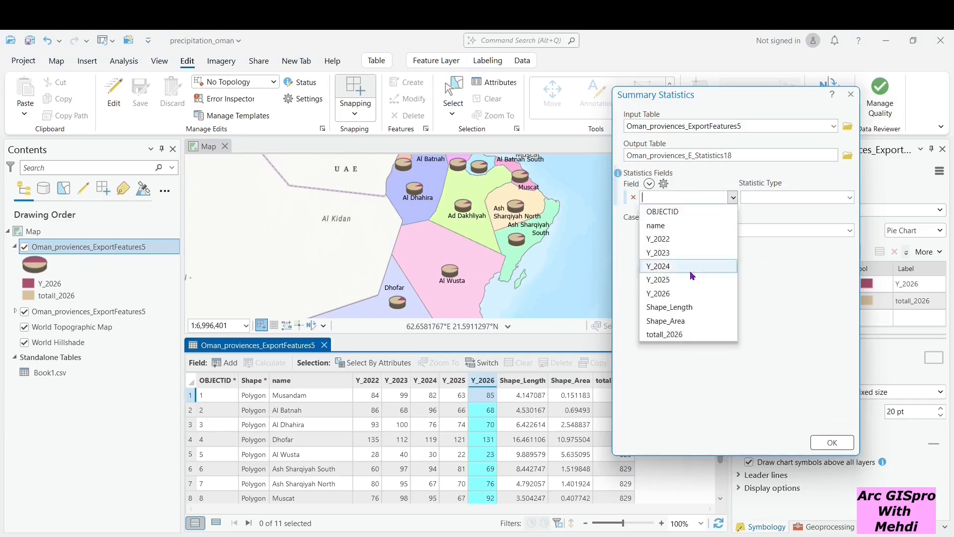
click(666, 295)
click(825, 443)
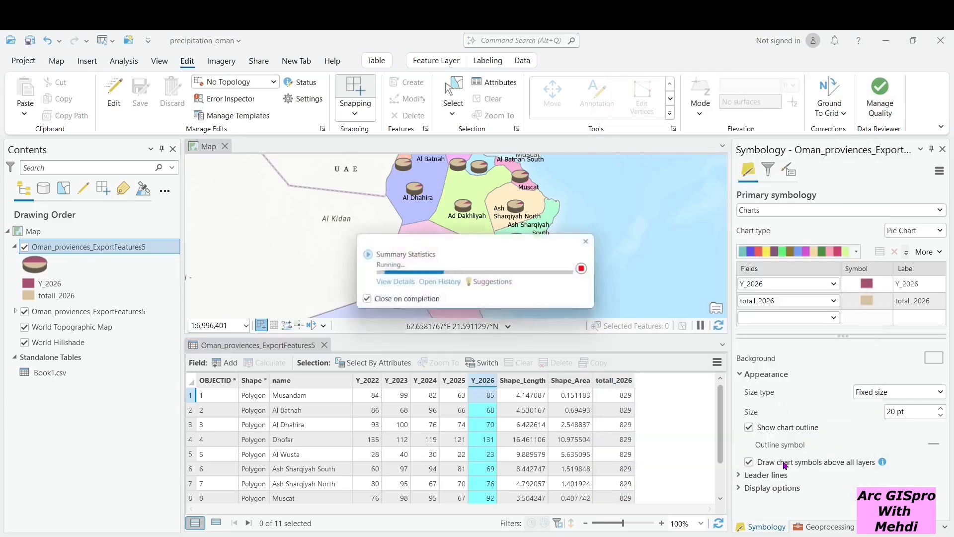
- Open the Oman_proviences_E_Statistics18 table to check SUM_Y_2026, and compare it with totall_2026 in the province attribute table
right_click(91, 389)
click(124, 104)
right_click(48, 392)
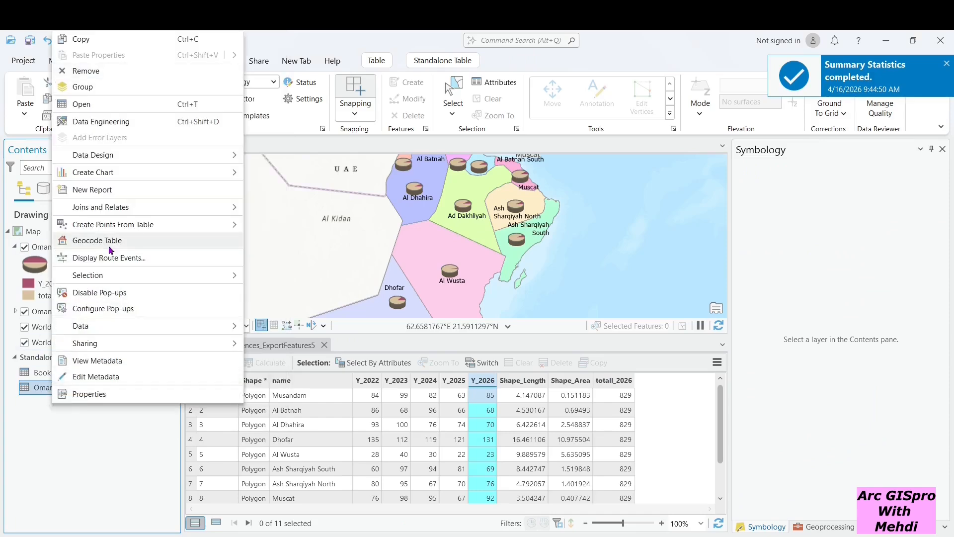
click(117, 104)
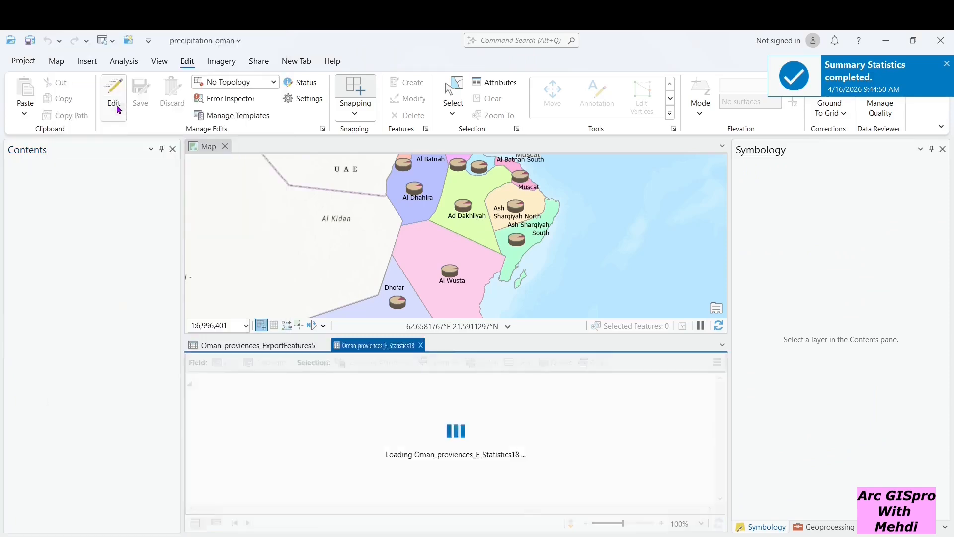
click(311, 407)
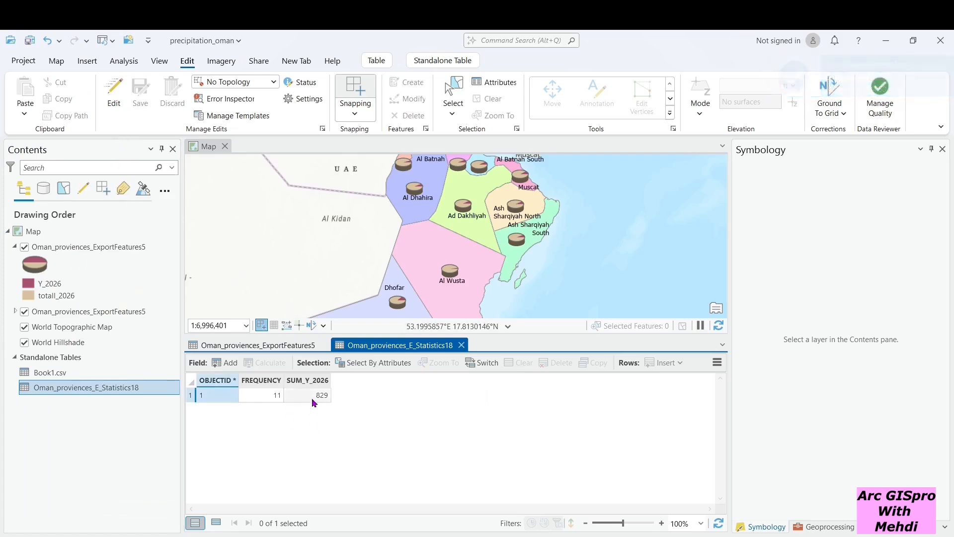
click(271, 345)
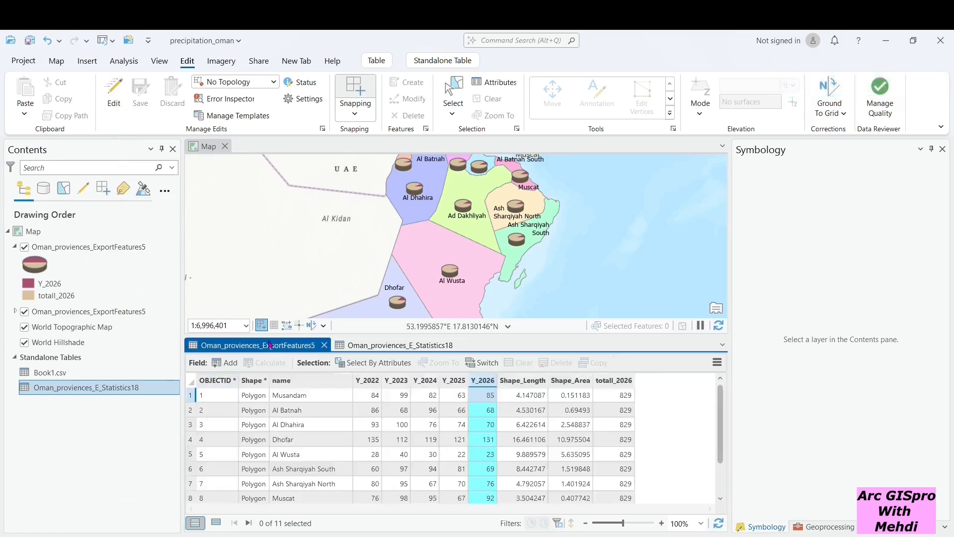
click(615, 410)
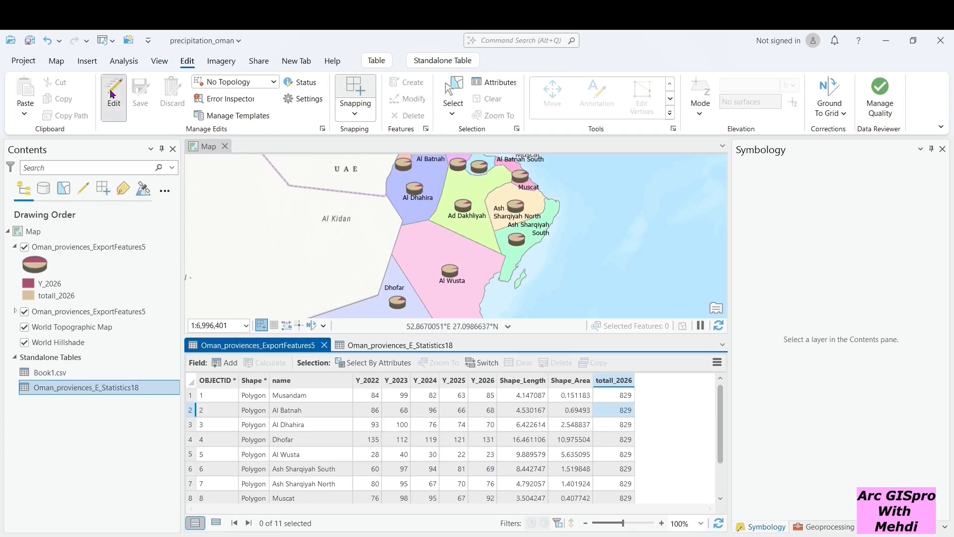
- Add a field named percentage_2026 with data type Double to the province layer and save the field changes
click(226, 362)
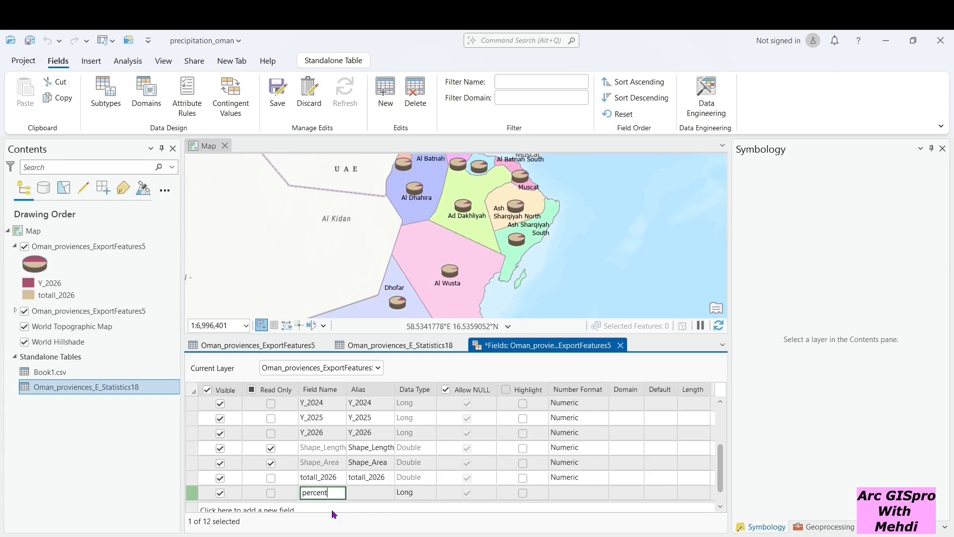
text(percentage_2026)
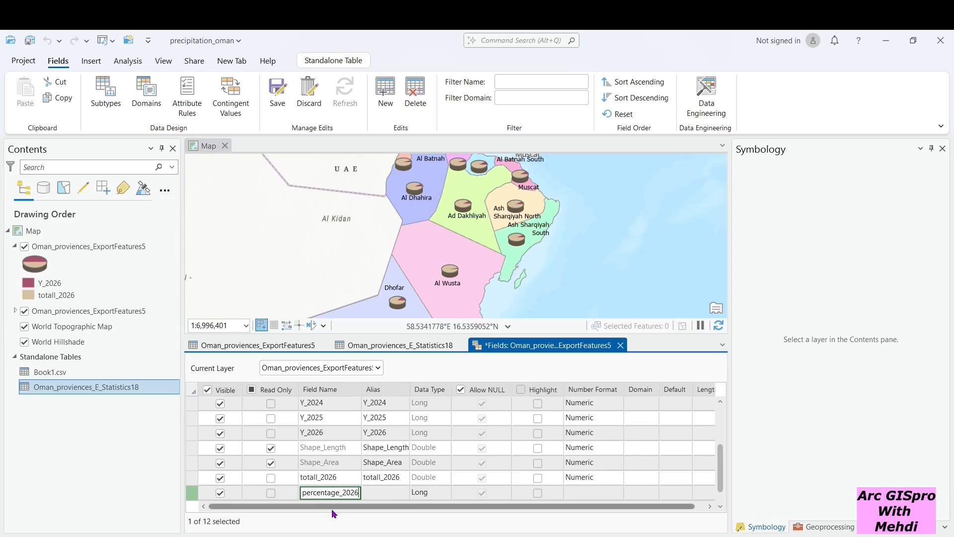
click(430, 495)
double_click(432, 494)
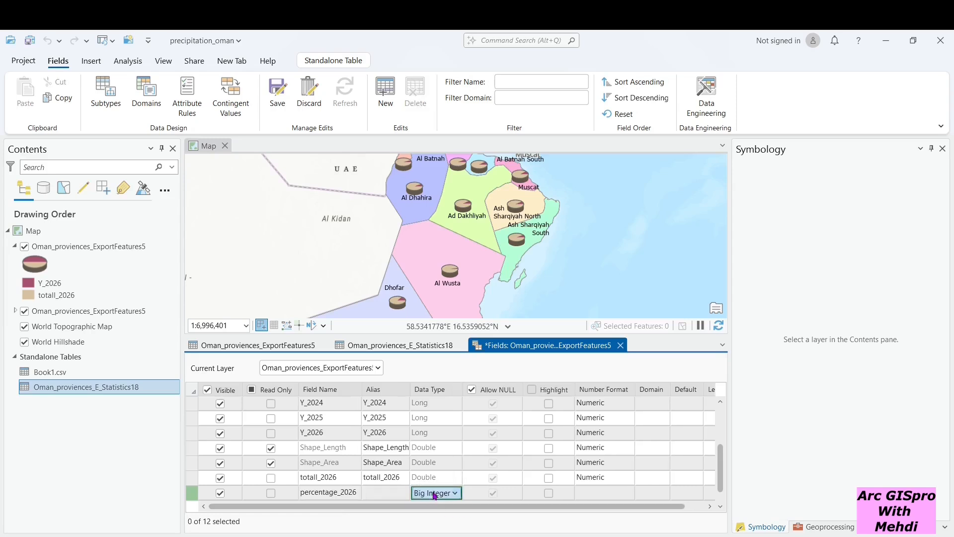
click(454, 495)
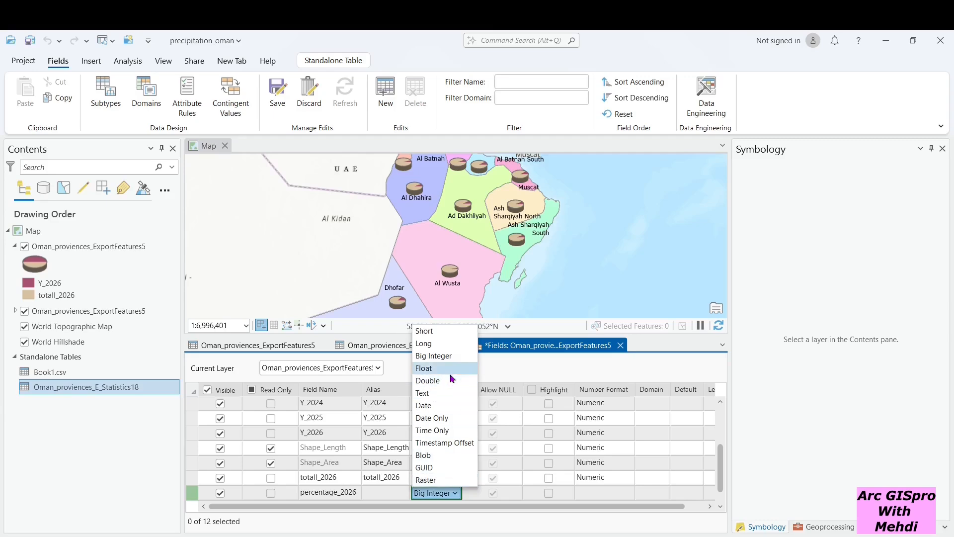
click(446, 381)
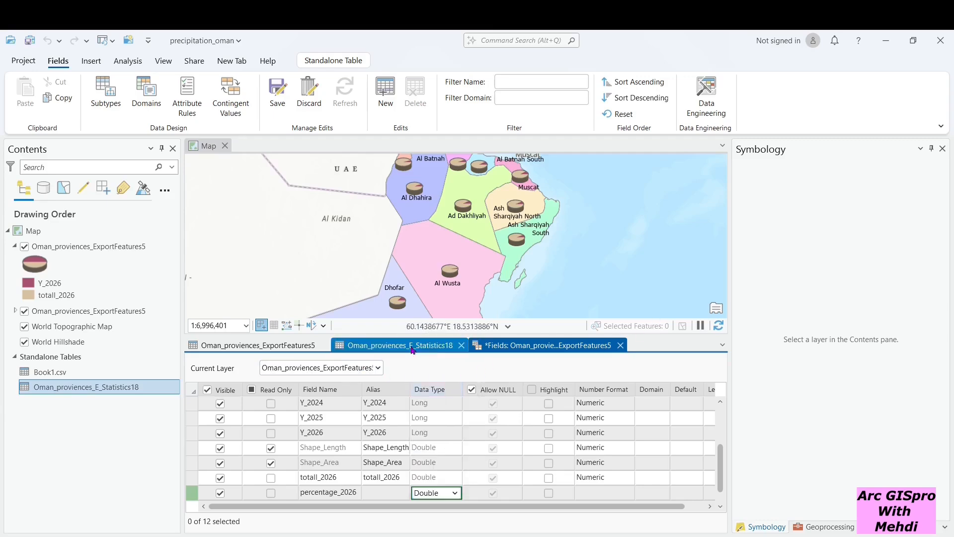
click(620, 345)
click(472, 313)
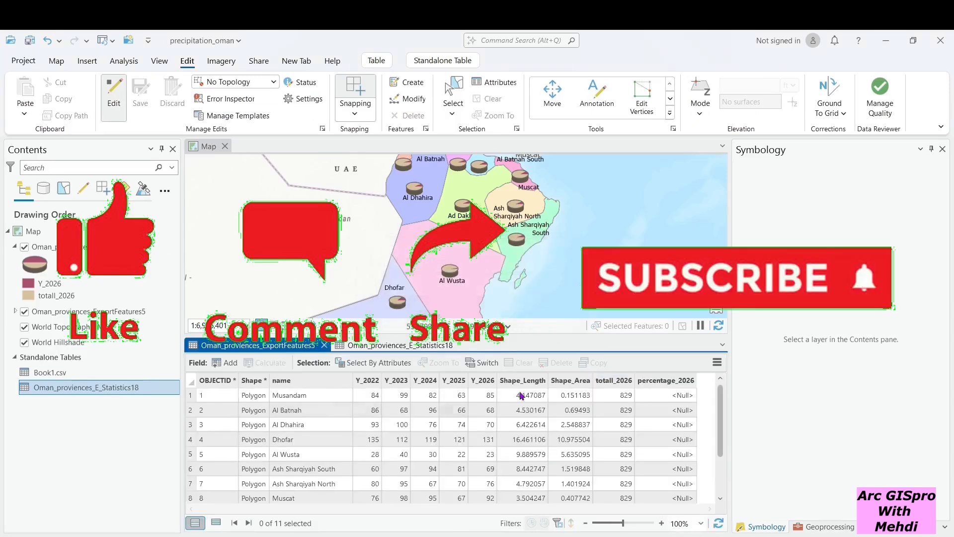
- Start Calculate Field on percentage_2026 and replace the existing expression with the Y_2026 field
right_click(665, 380)
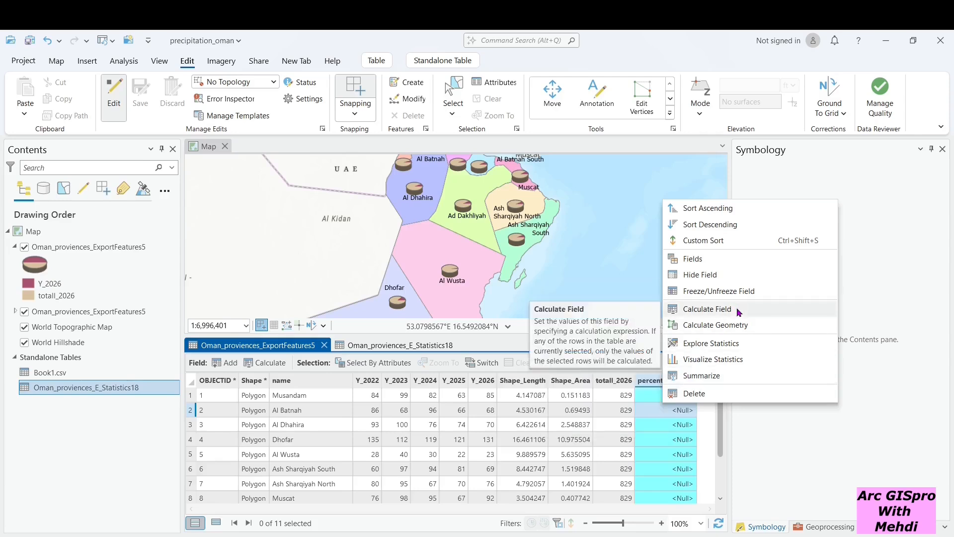
click(702, 309)
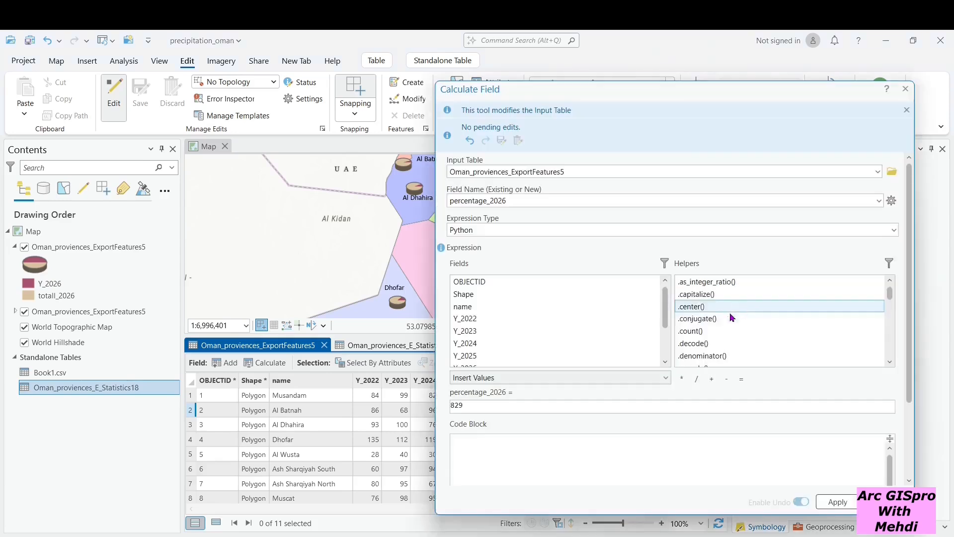
click(499, 405)
scroll(556, 353, down, 1)
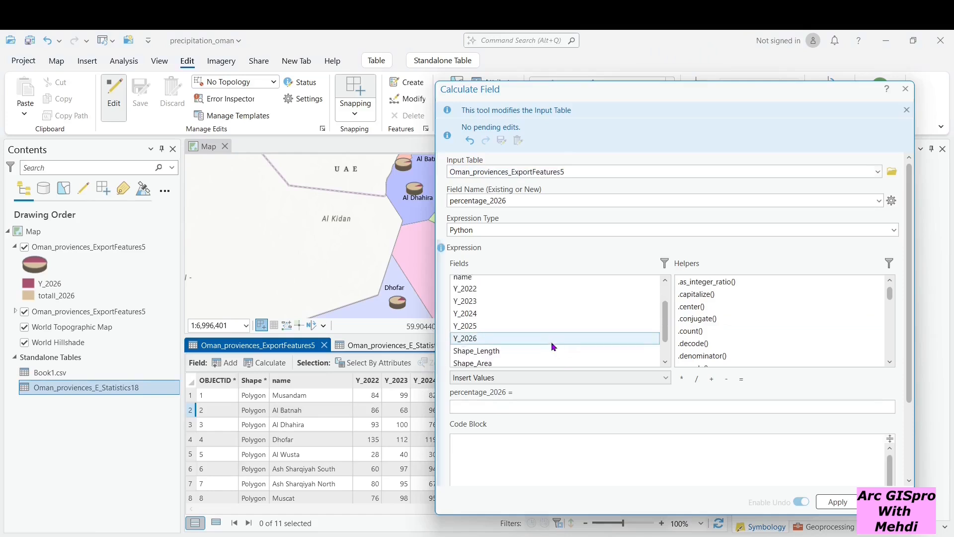
click(551, 341)
double_click(549, 341)
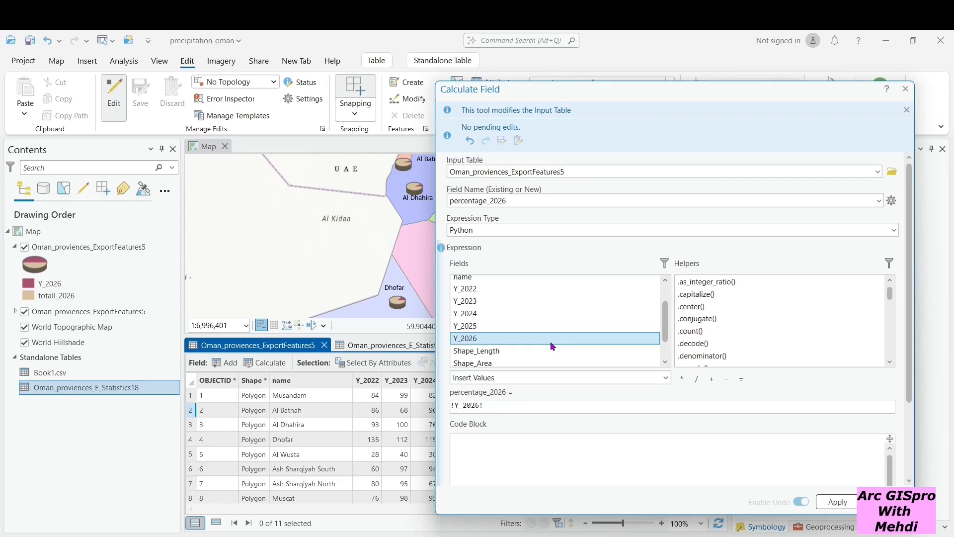
- Complete the percentage_2026 expression as !Y_2026!/!totall_2026!*100 and run the calculation
click(509, 405)
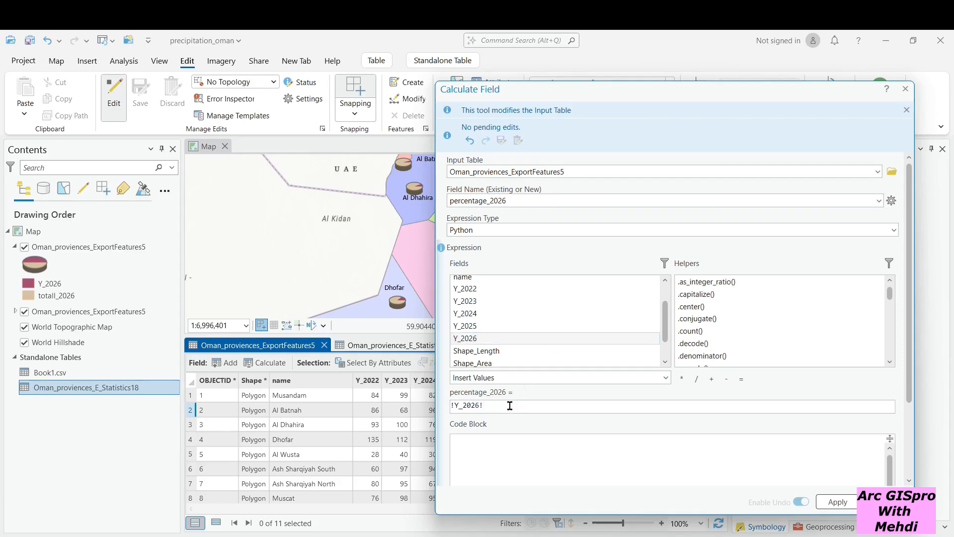
text(/)
scroll(496, 305, down, 1)
double_click(480, 348)
click(566, 408)
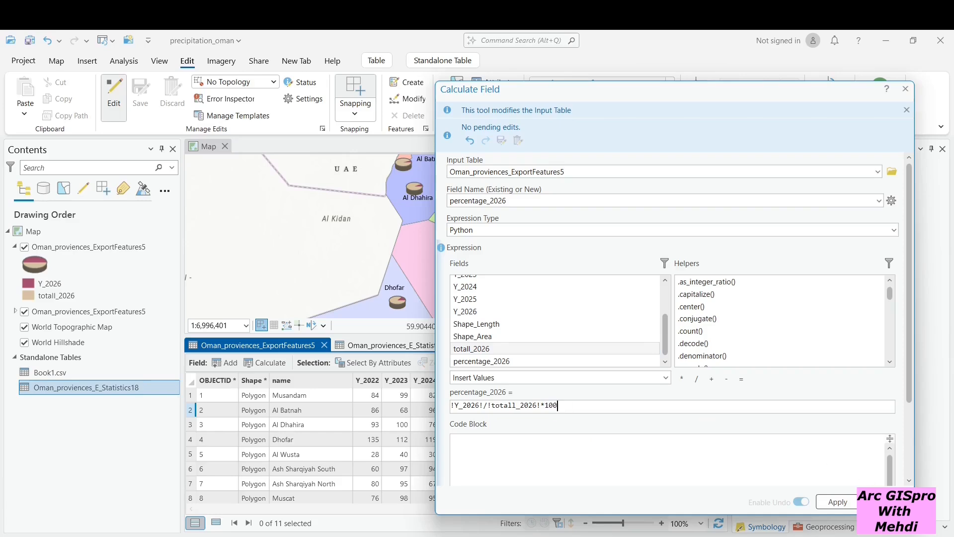
click(838, 502)
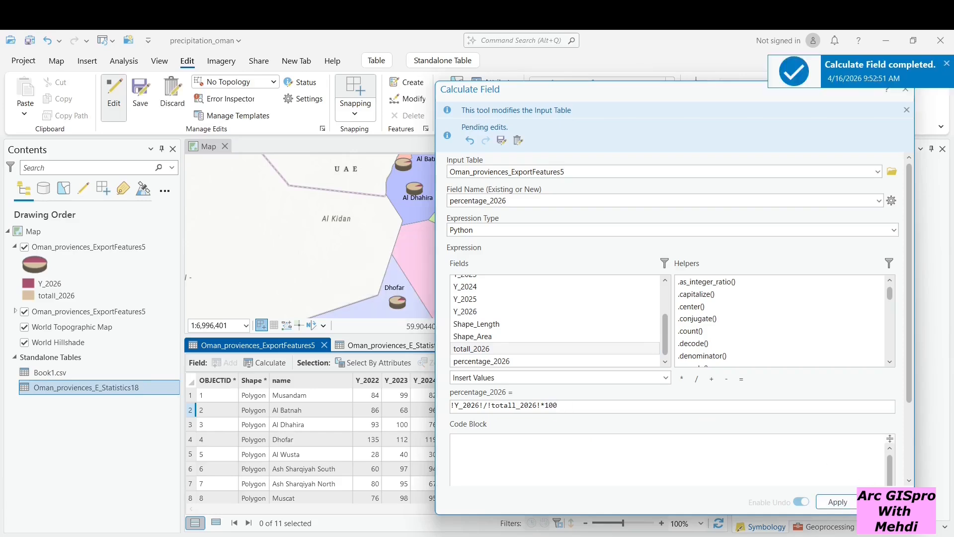
click(885, 502)
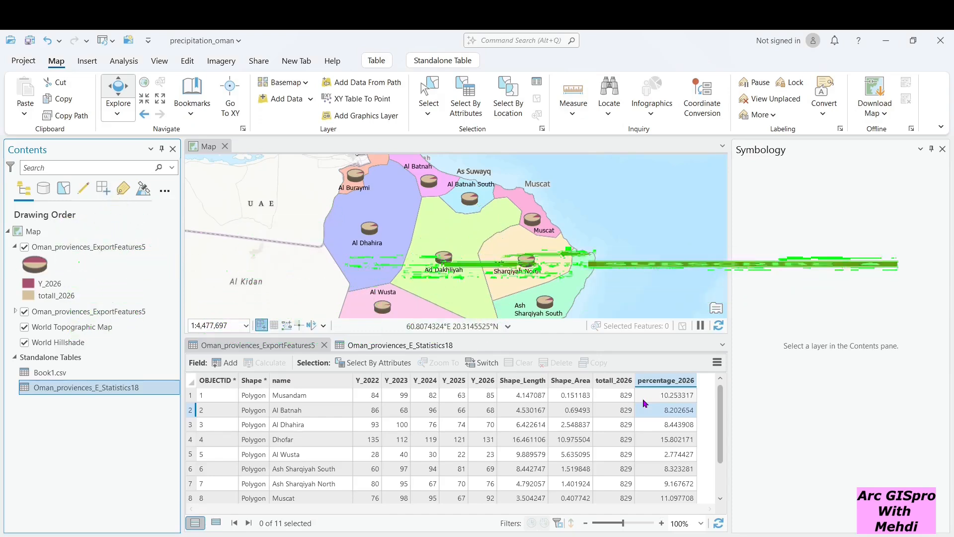
- Open the label expression settings of the pie-chart province layer, close the Symbology pane, and use Python as the expression language
click(50, 247)
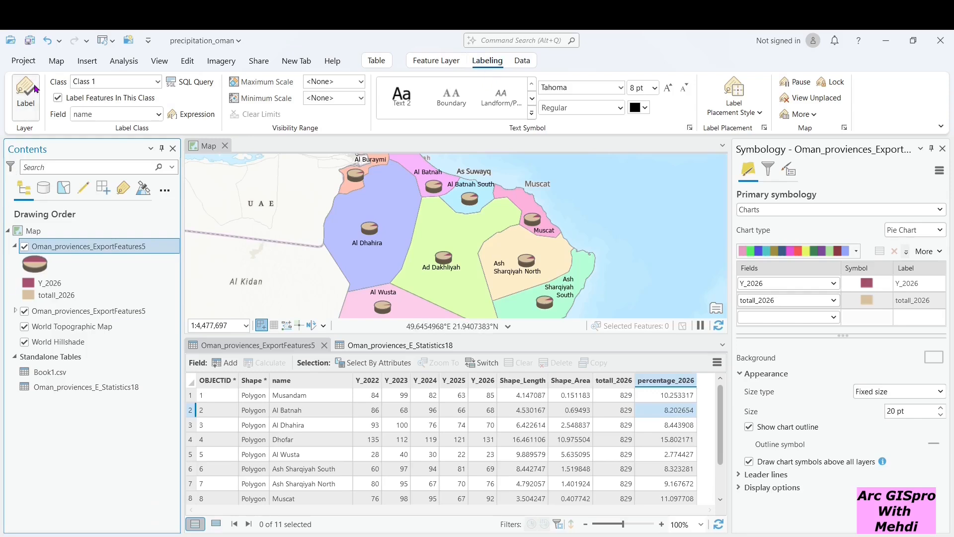
click(185, 114)
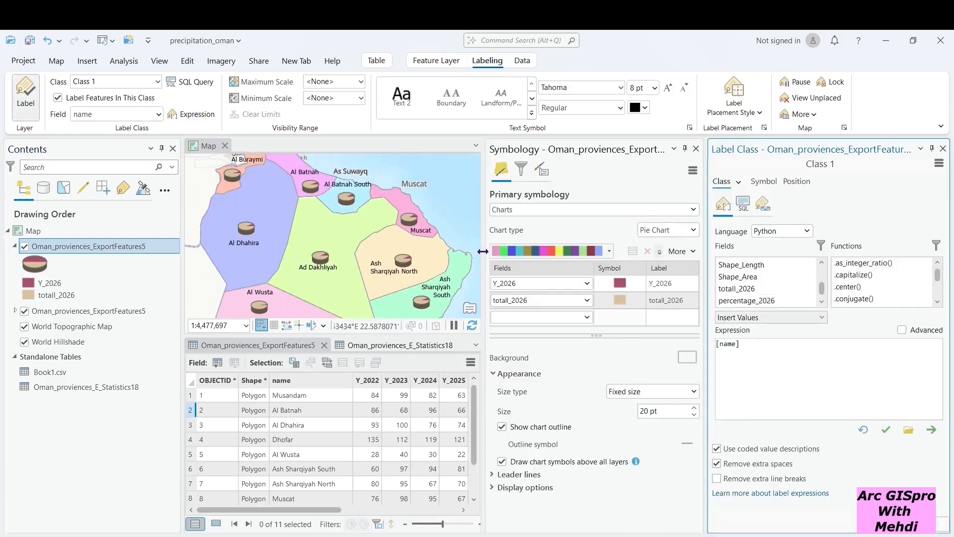
click(696, 148)
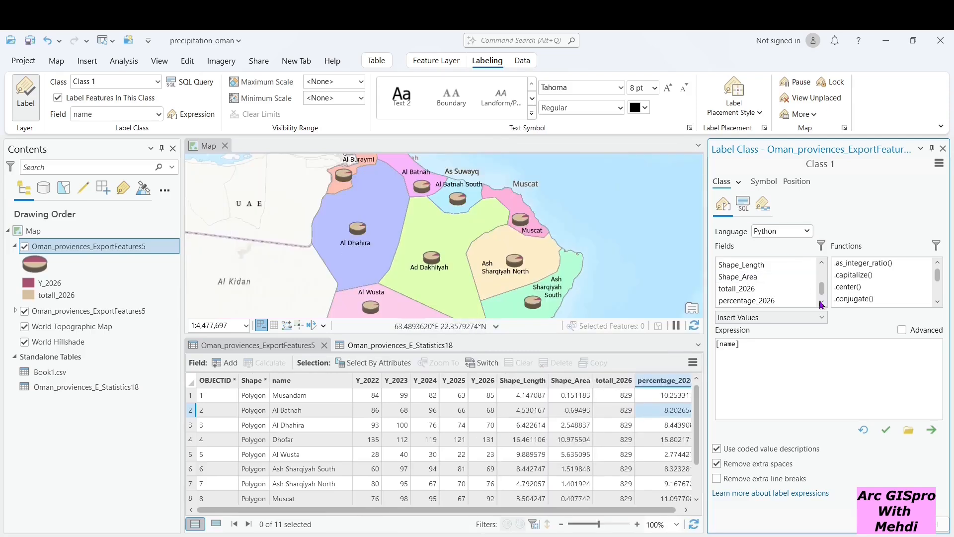
click(807, 232)
click(781, 290)
- Set the province label expression to [name]+"\n"+"P_C_S ="+[percentage_2026] and apply it
click(747, 344)
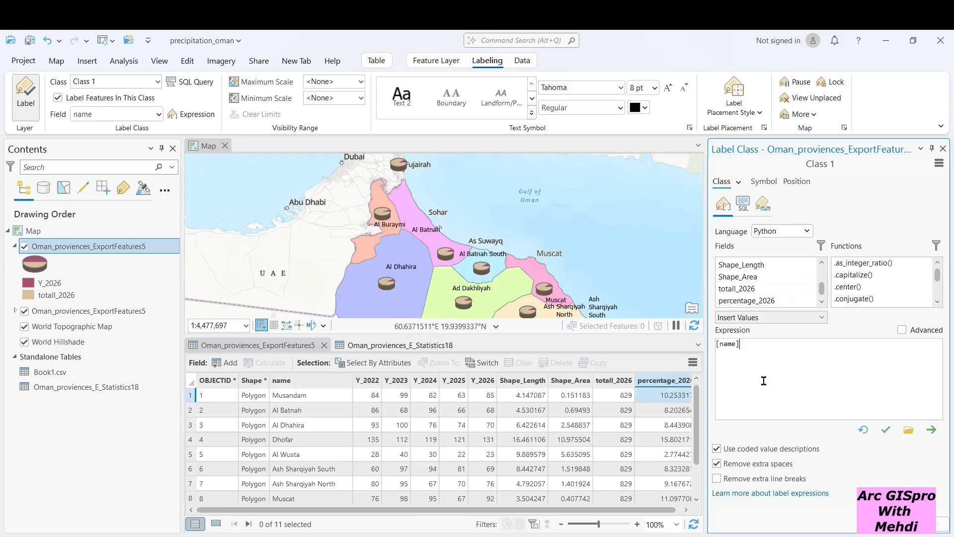
text(+"\n"+")
mouse_move(694, 536)
text(_S)
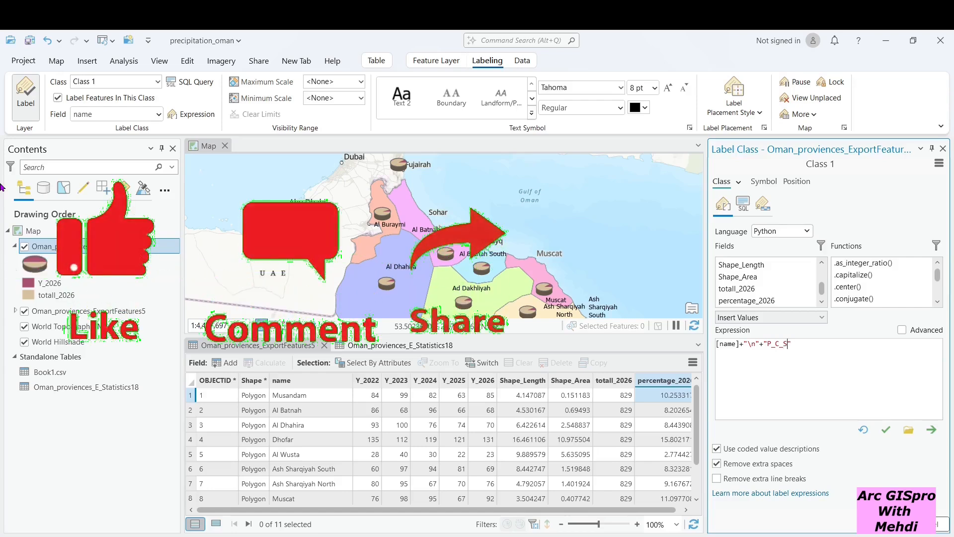
text( =)
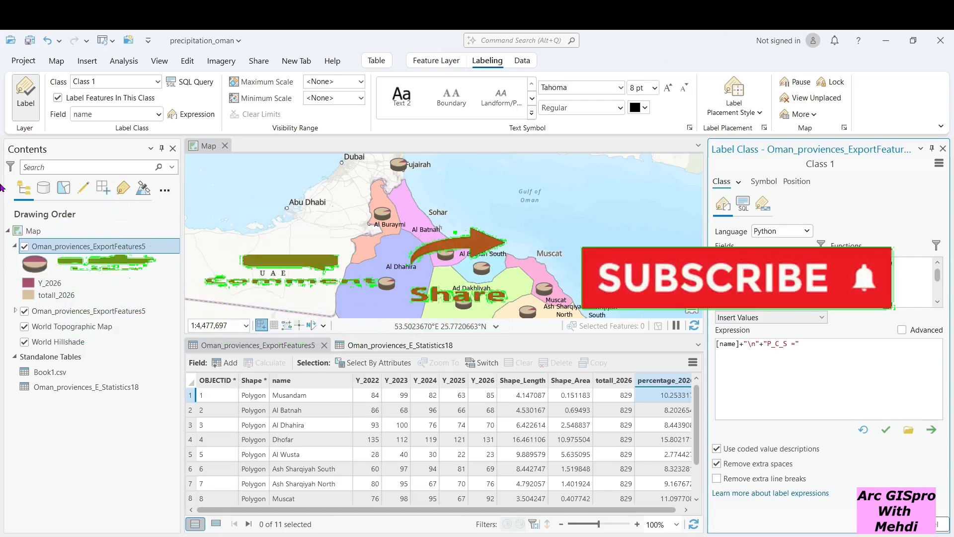
click(815, 347)
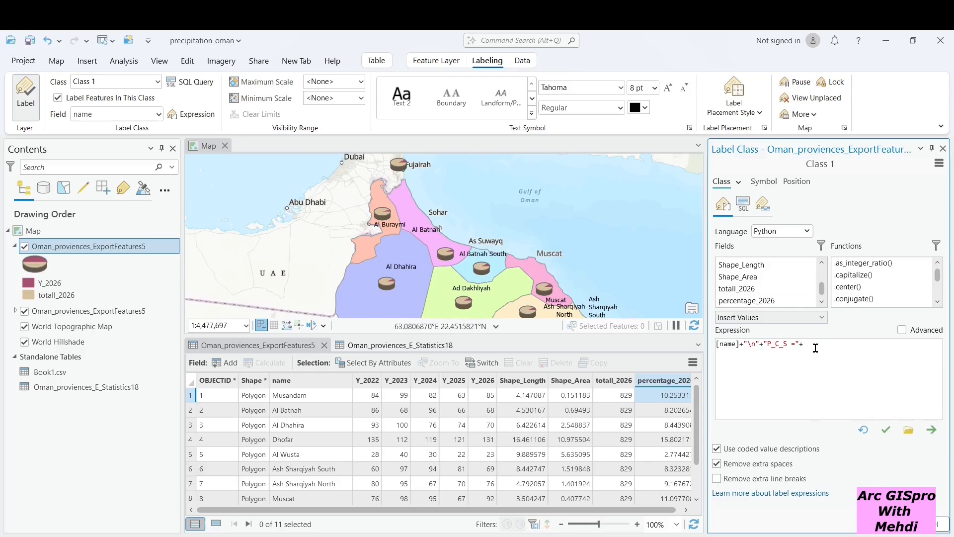
double_click(770, 301)
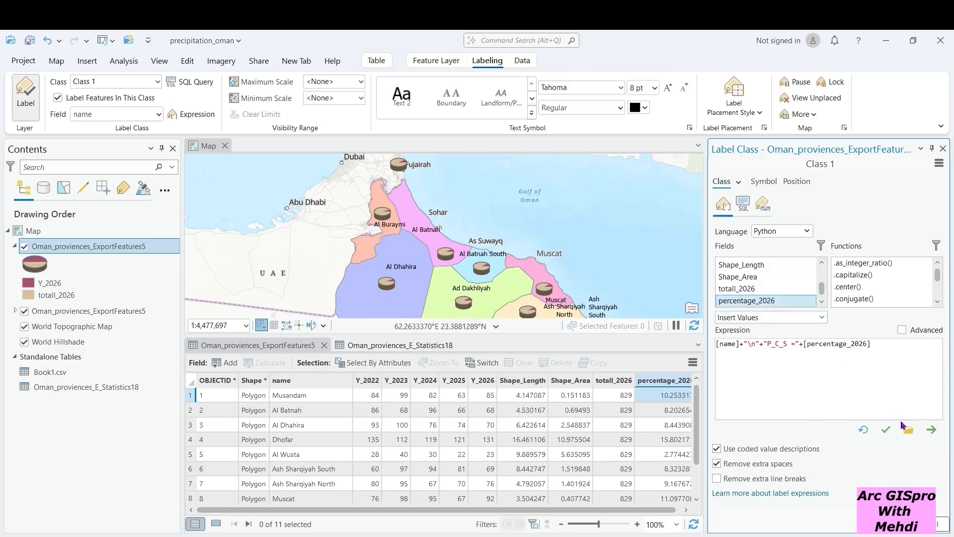
click(881, 534)
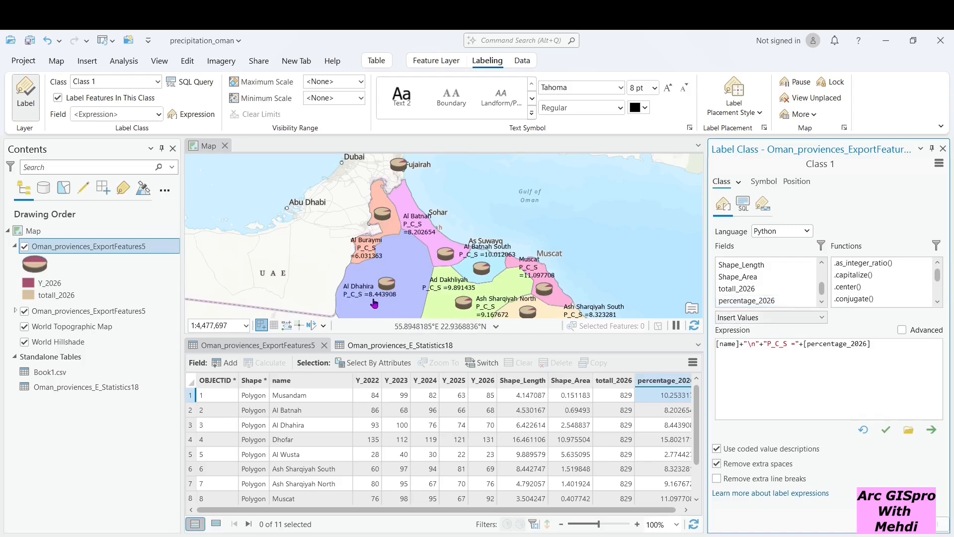
- Enable editing and open Calculate Field for the percentage_2026 column of the Oman_proviences_ExportFeatures5 table
scroll(365, 258, up, 2)
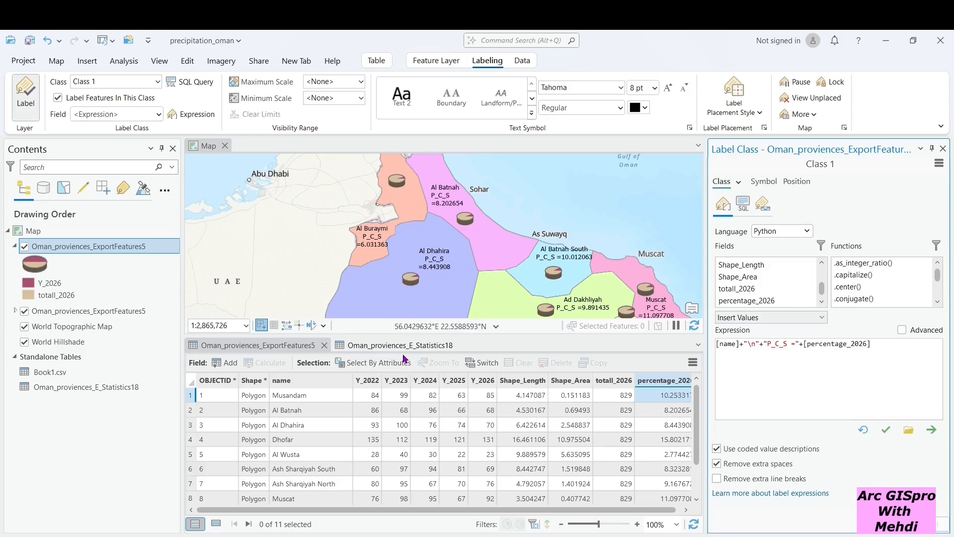
drag(595, 511, 636, 516)
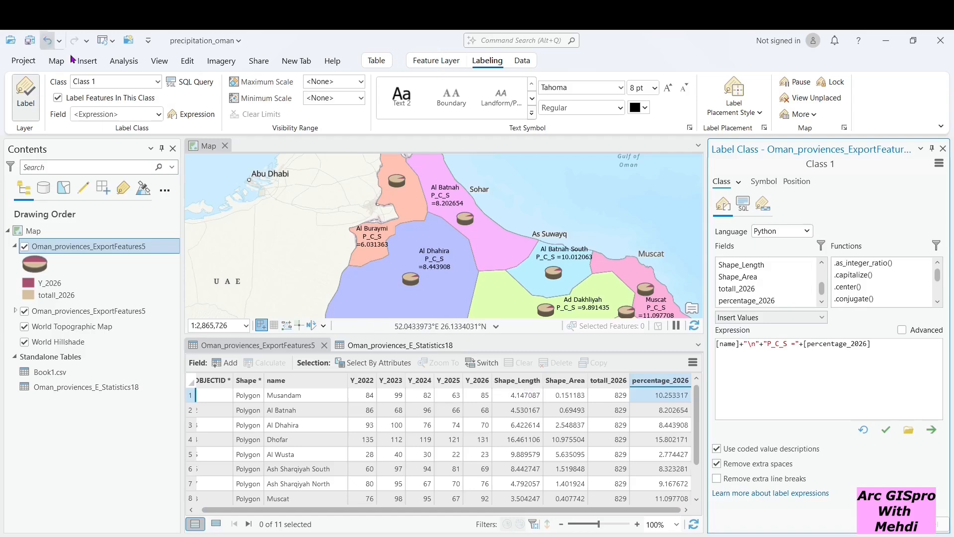
click(187, 61)
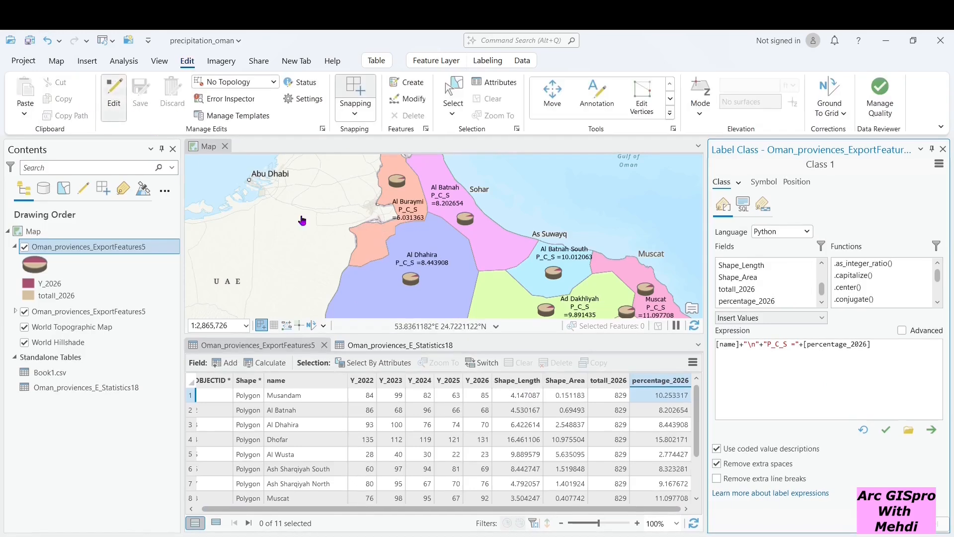
click(652, 381)
right_click(653, 380)
click(653, 381)
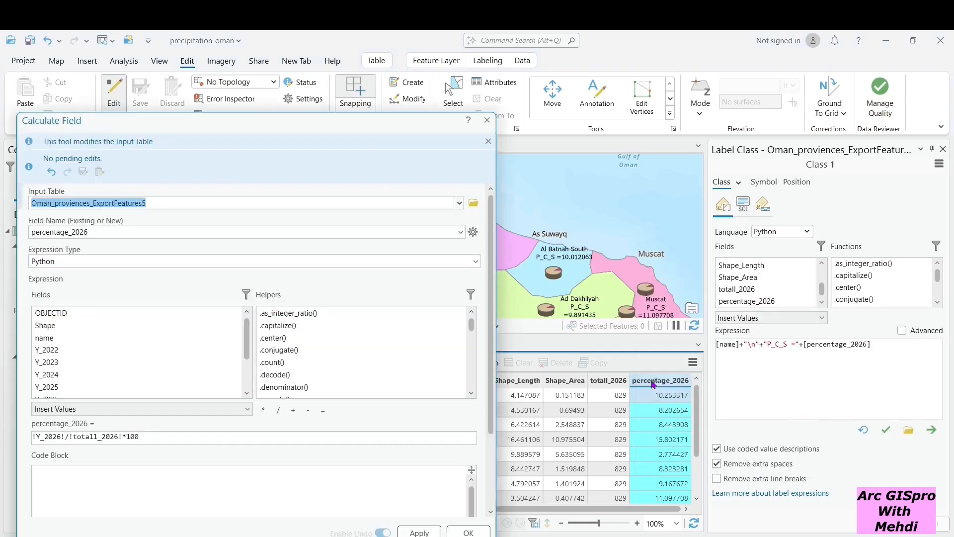
- Change the percentage_2026 expression to round(!Y_2026!/!totall_2026!*100,2) and run the calculation
click(32, 438)
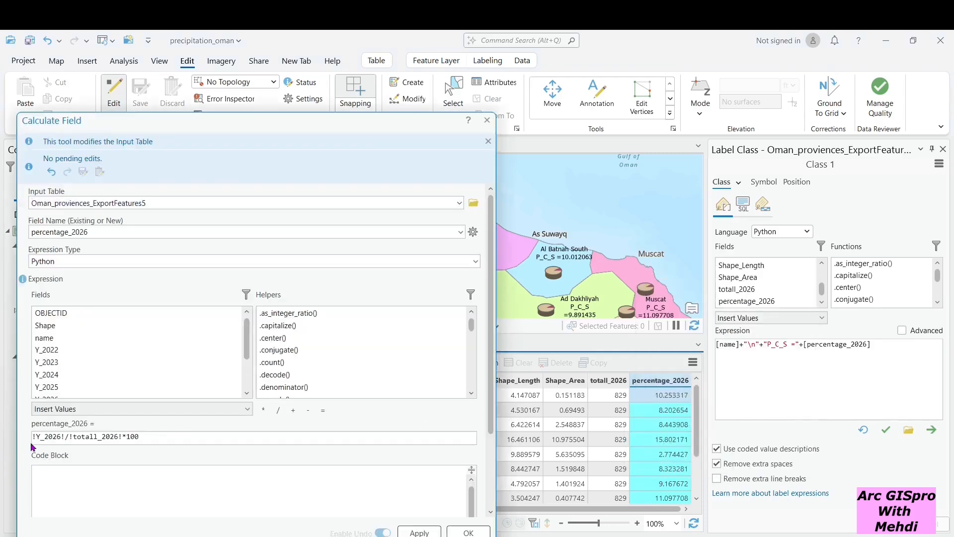
text(round)
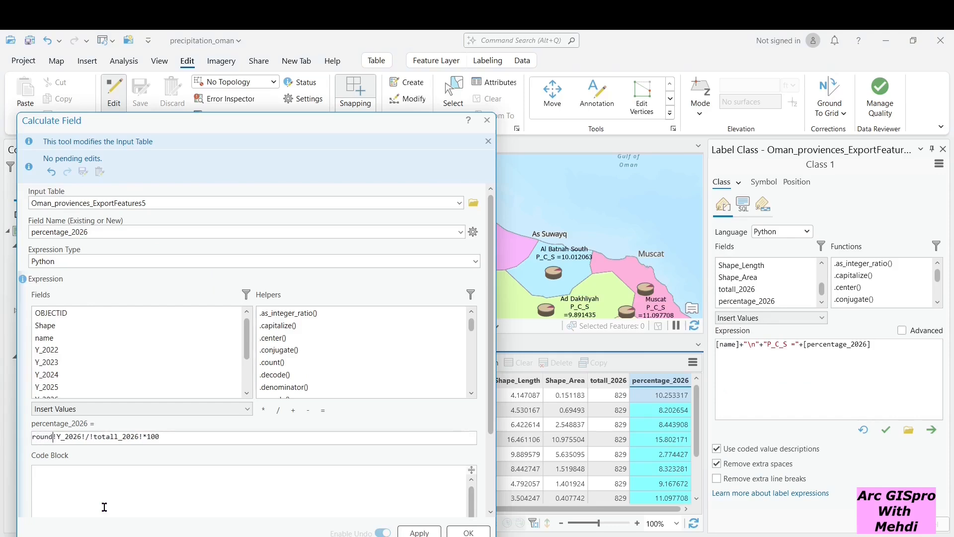
text(()
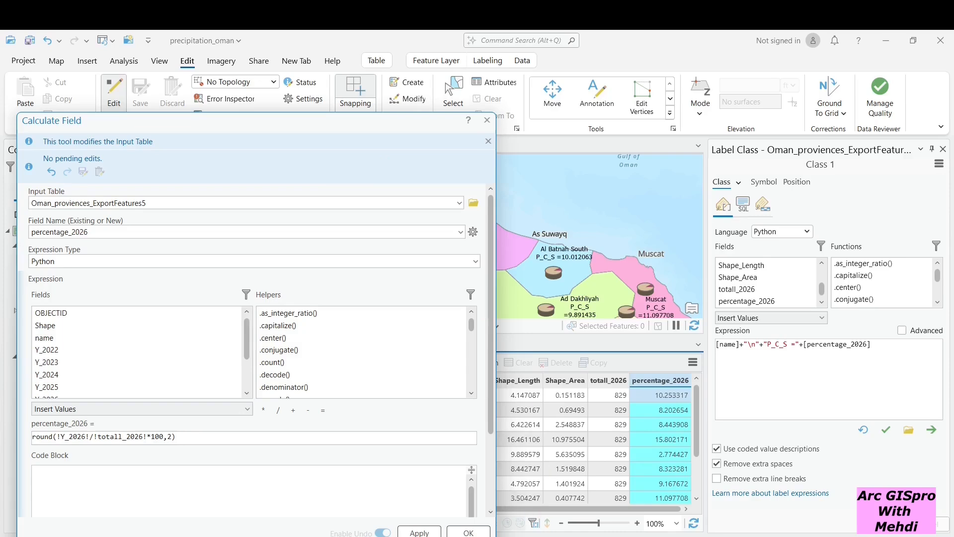
click(468, 533)
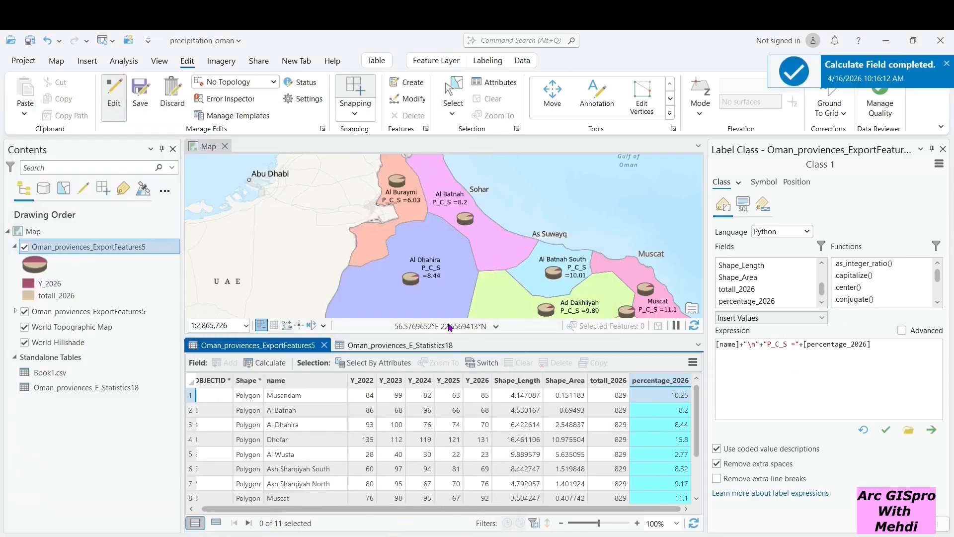
- Set the province labels' font size to 6 pt
drag(507, 283, 510, 248)
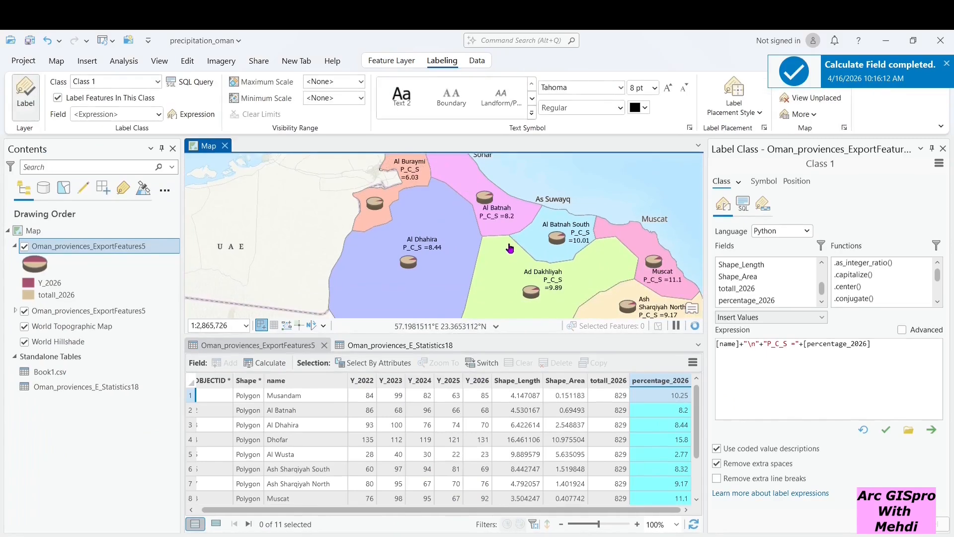
click(654, 88)
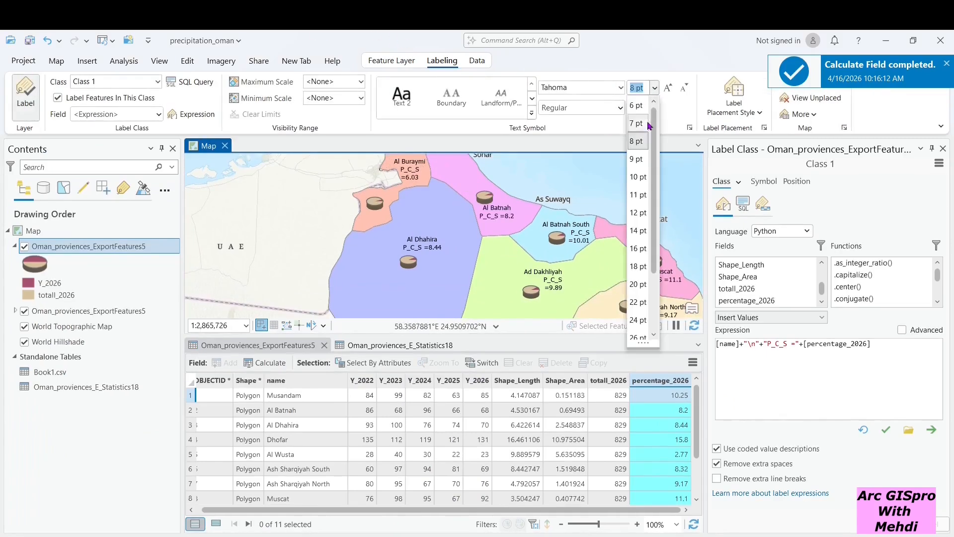
click(638, 105)
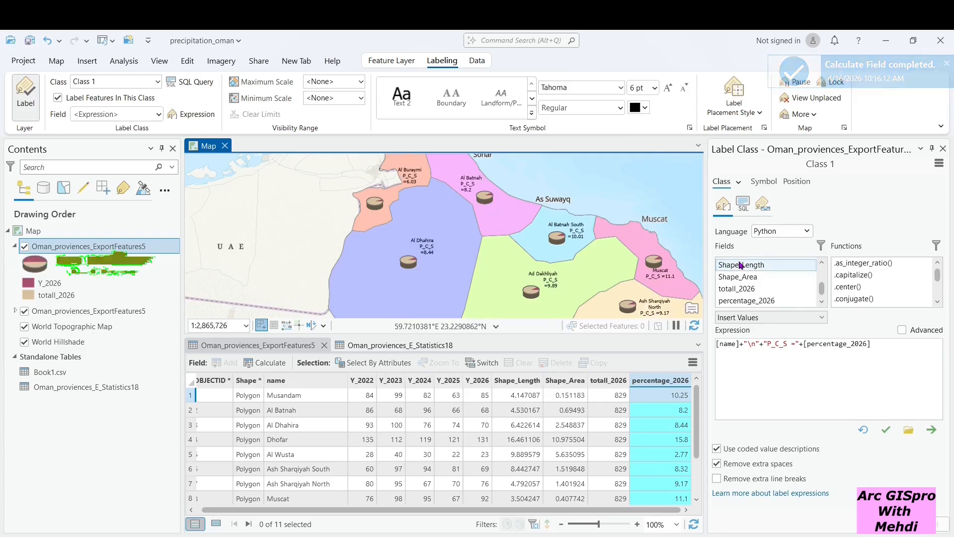
scroll(505, 269, up, 1)
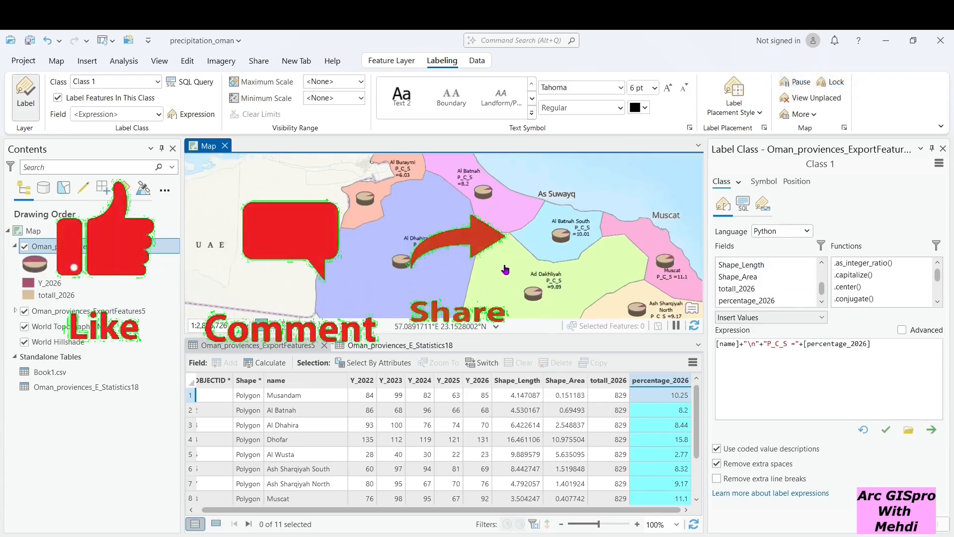
scroll(505, 270, up, 2)
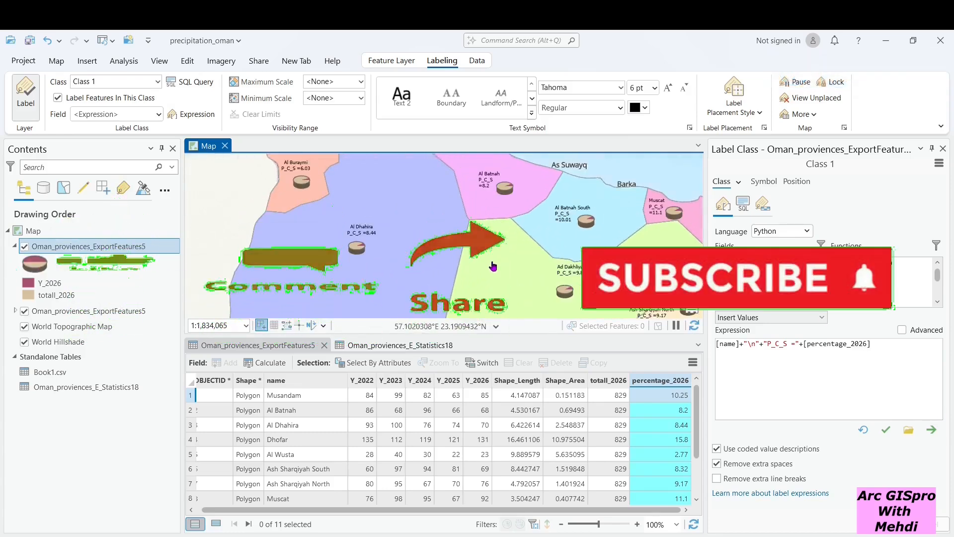
scroll(443, 277, down, 2)
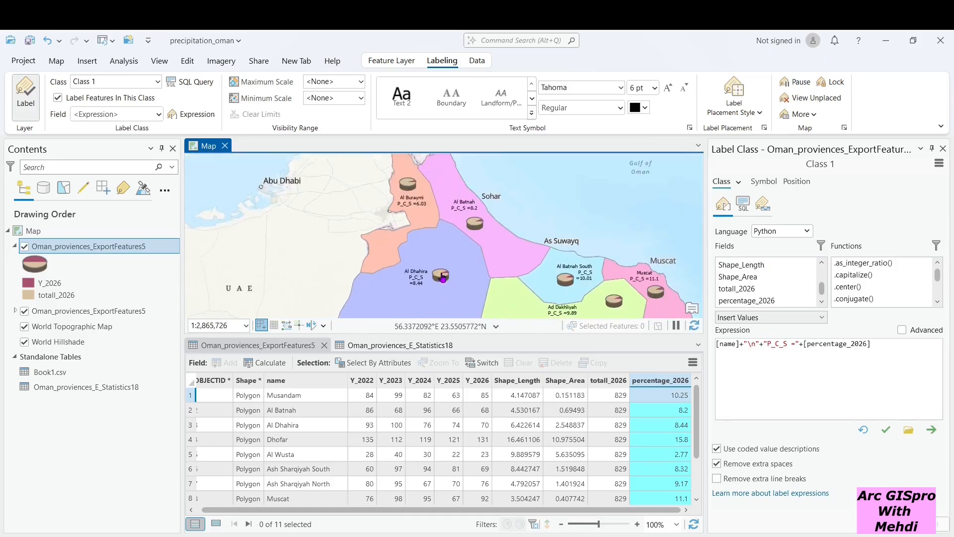
scroll(321, 266, up, 2)
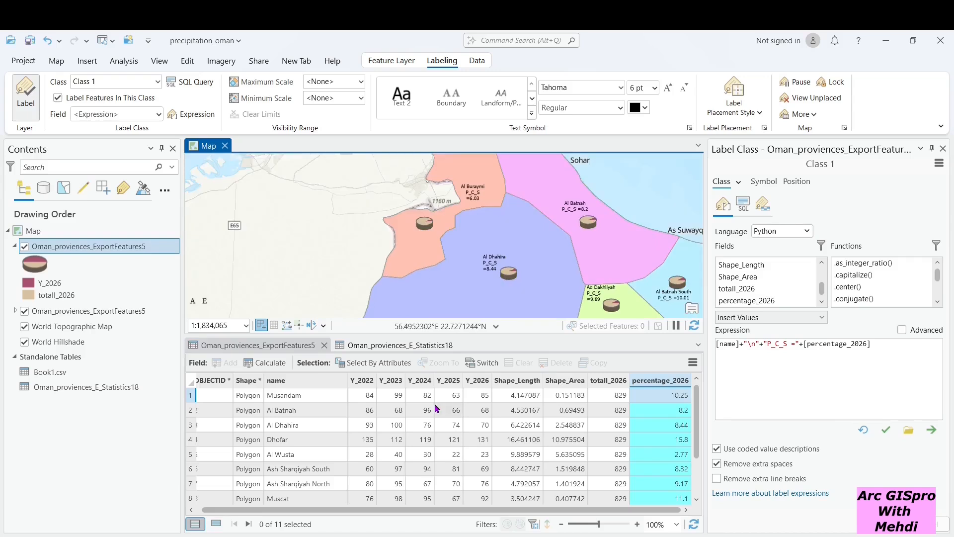